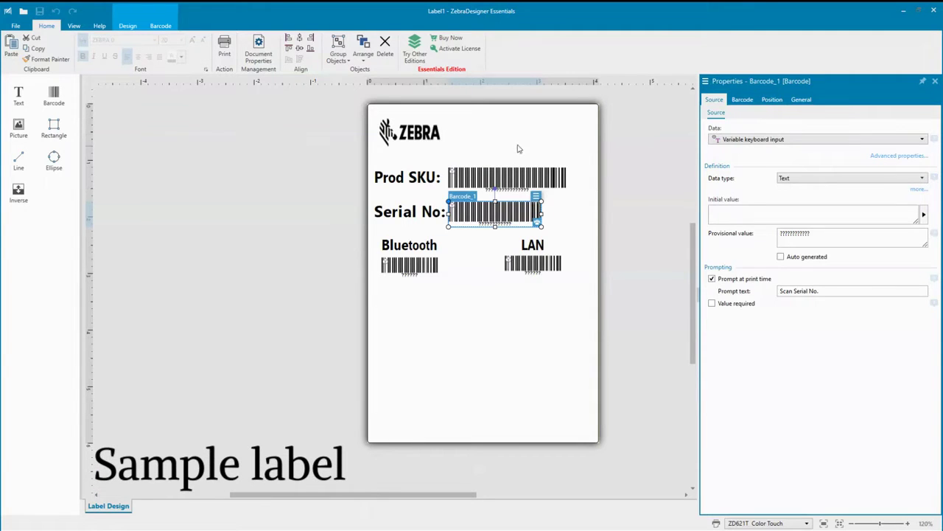
left_click(420, 131)
left_click(404, 174)
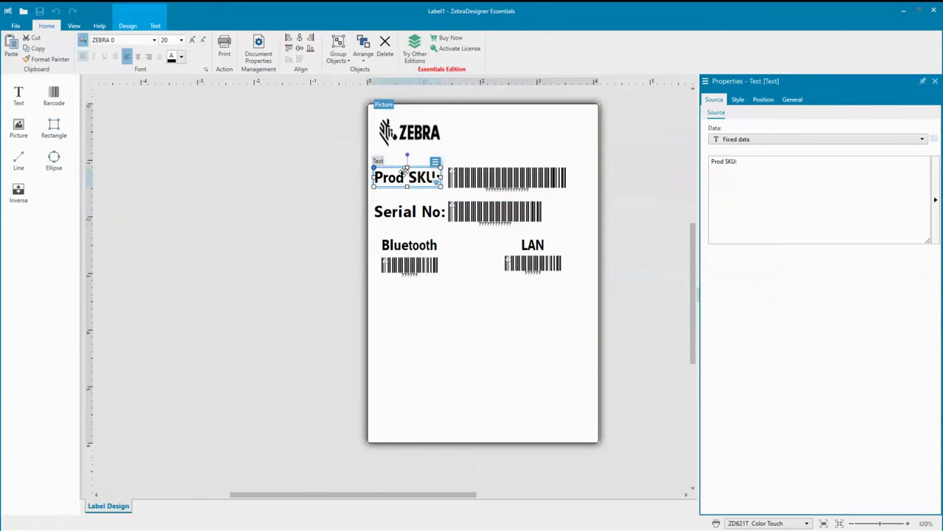
left_click(469, 179)
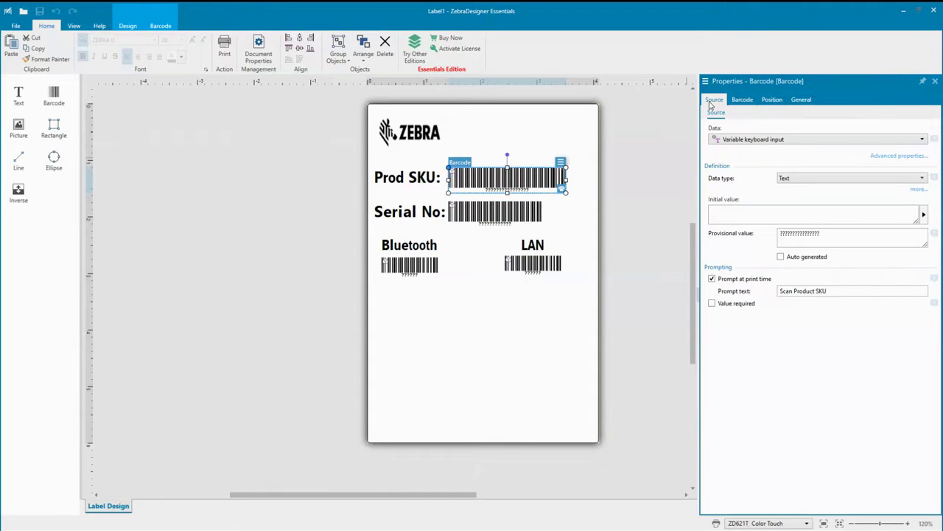
left_click(742, 101)
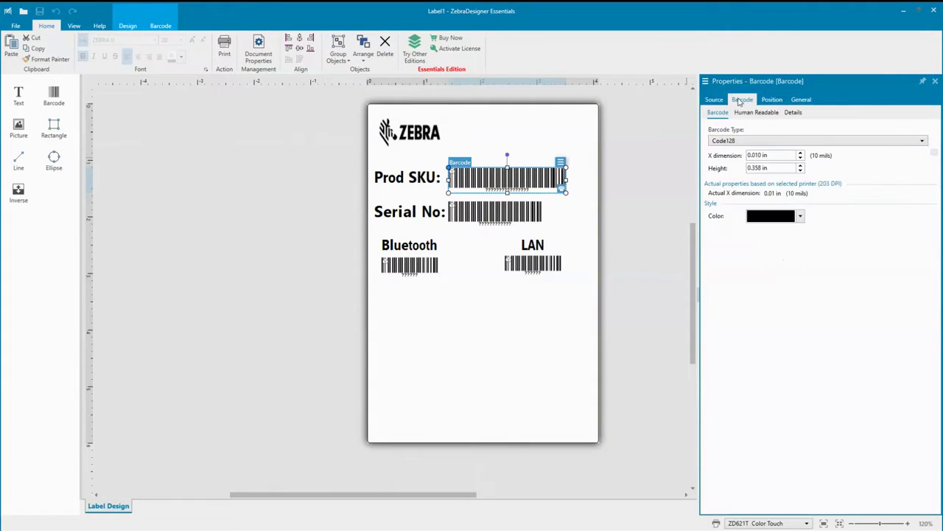
left_click(774, 104)
left_click(798, 101)
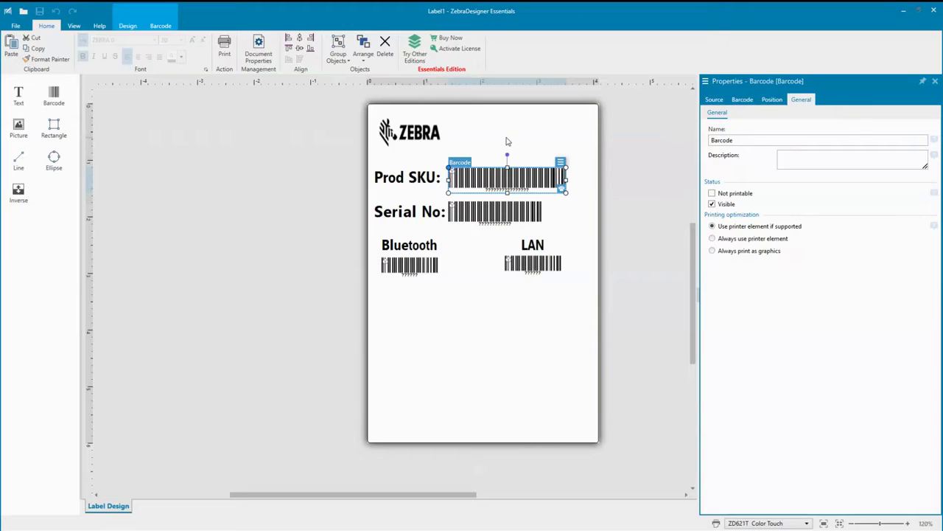
left_click(408, 178)
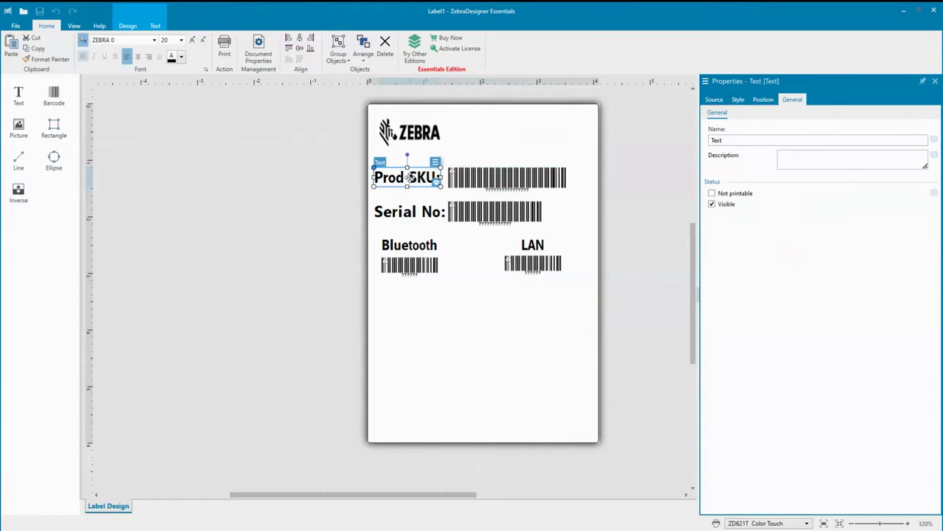
left_click(714, 104)
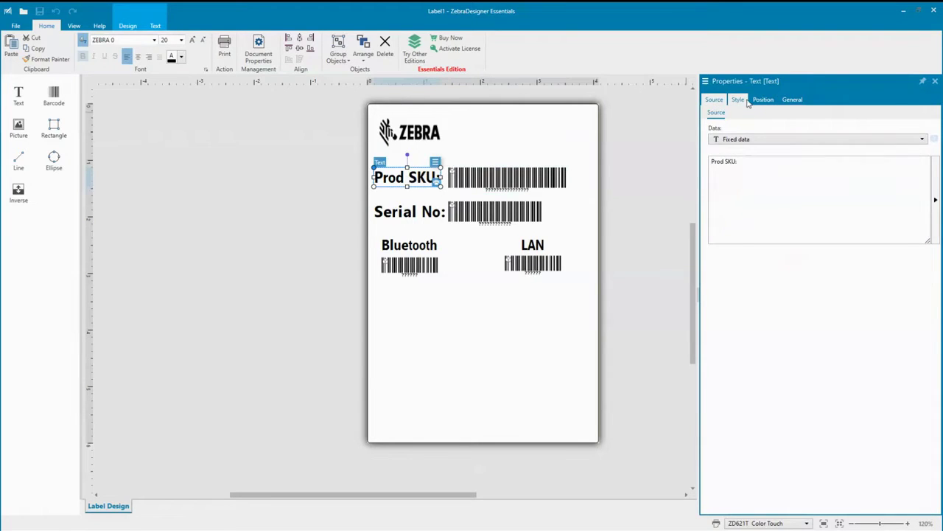
left_click(746, 102)
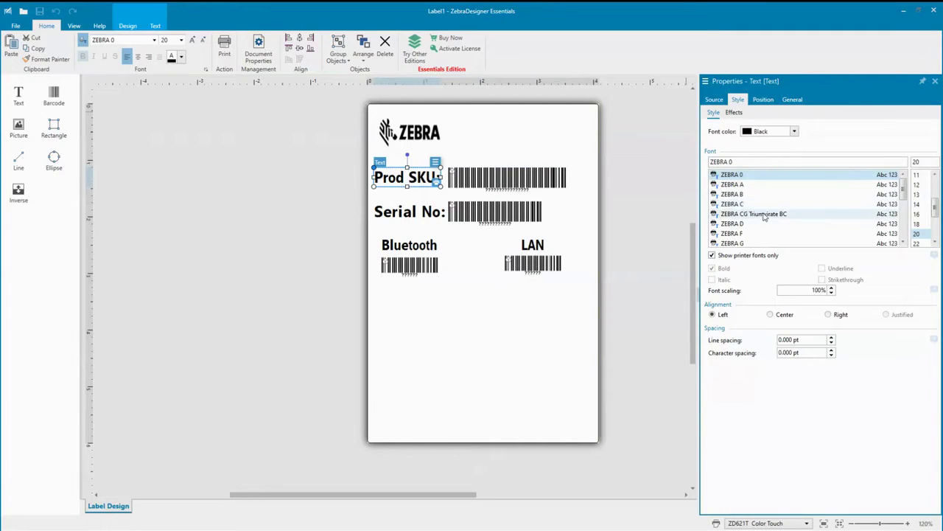
left_click(767, 103)
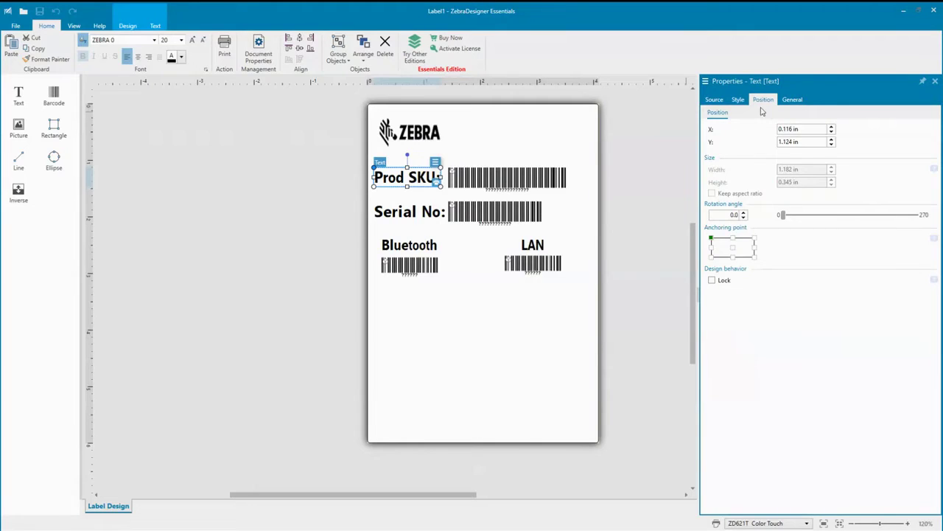
left_click(483, 181)
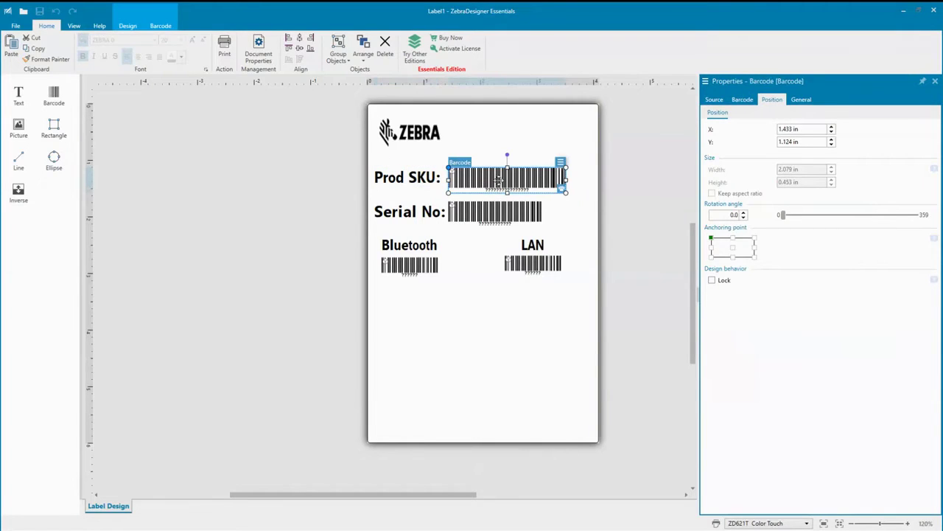
Keep Prod SKU as variable keyboard input with a print-time prompt, then verify the Bluetooth barcode's prompt.
left_click(719, 102)
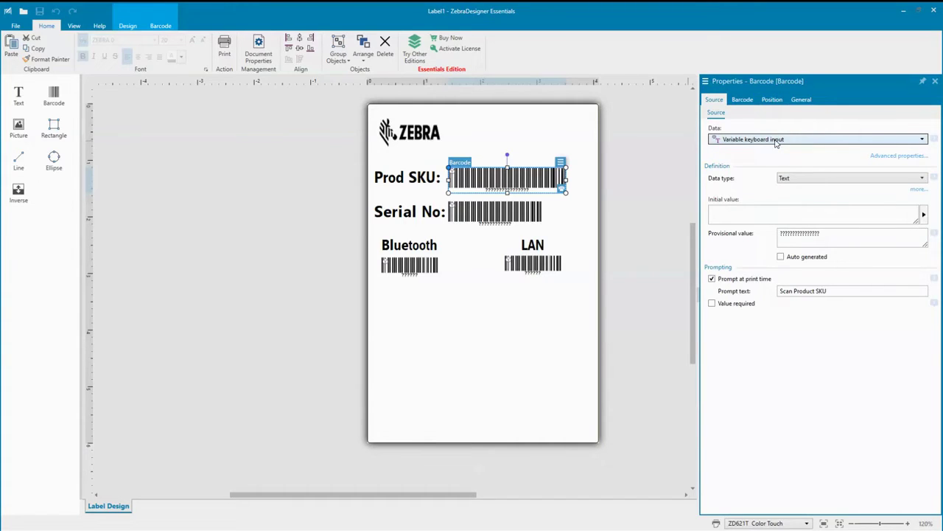
left_click(899, 142)
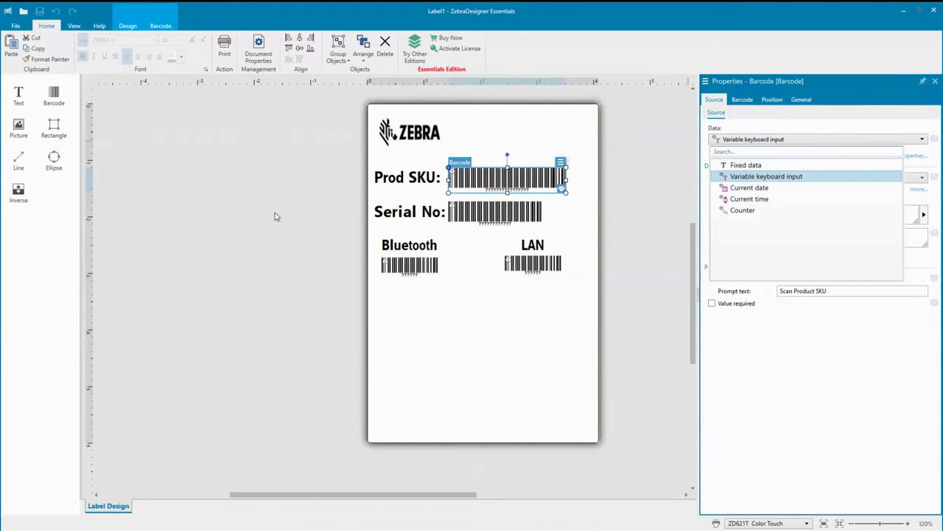
left_click(779, 328)
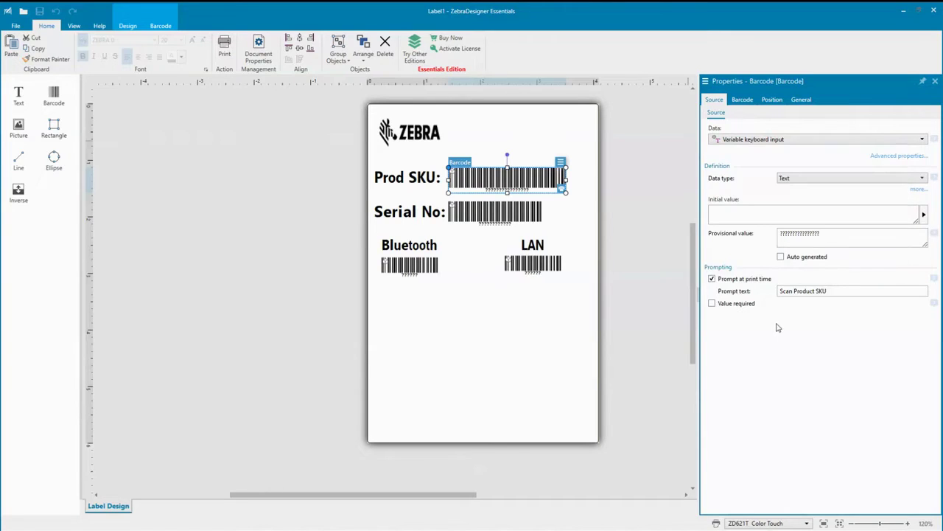
left_click(712, 279)
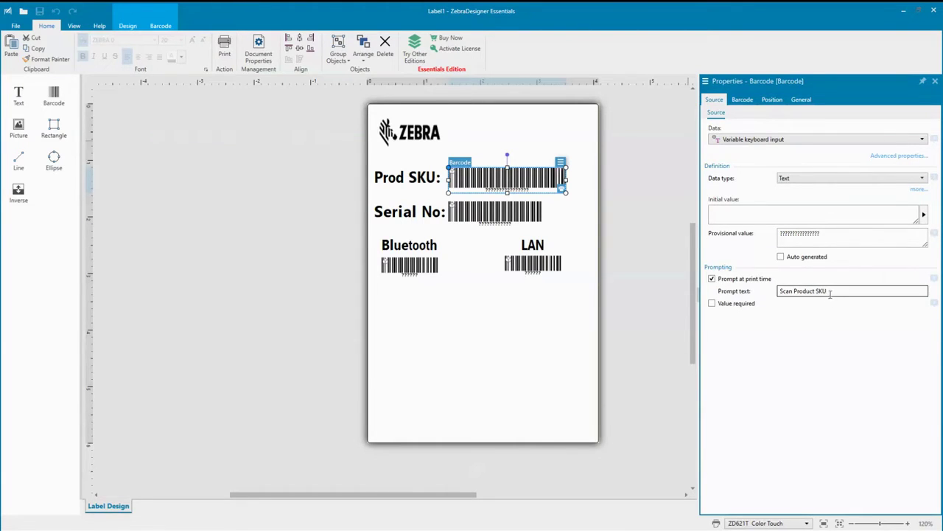
left_click(418, 270)
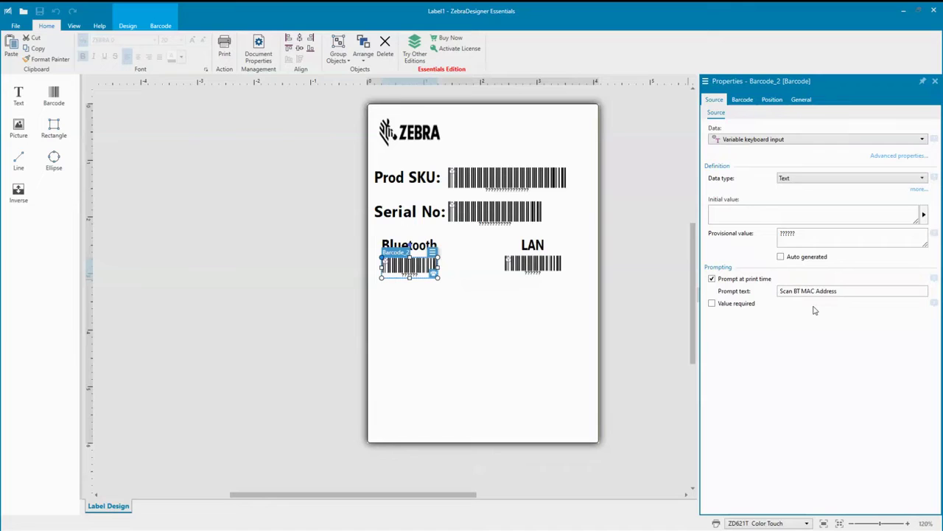
left_click(605, 369)
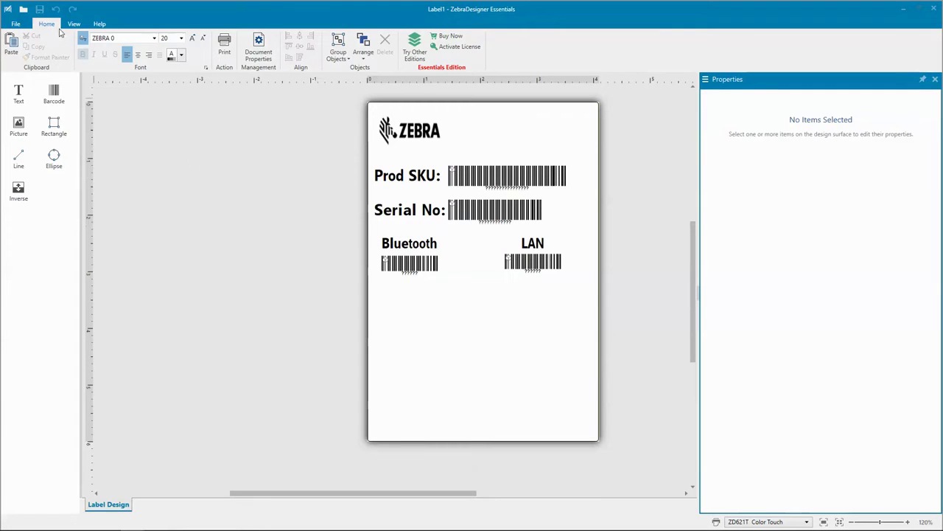
From File > Store, set Backfeed to printer control and image transfer mode to Download.
left_click(17, 24)
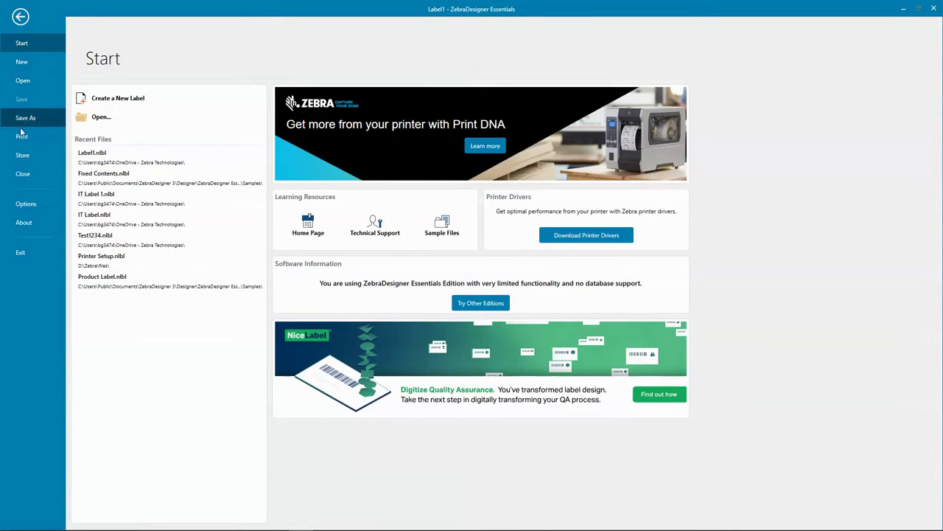
left_click(22, 155)
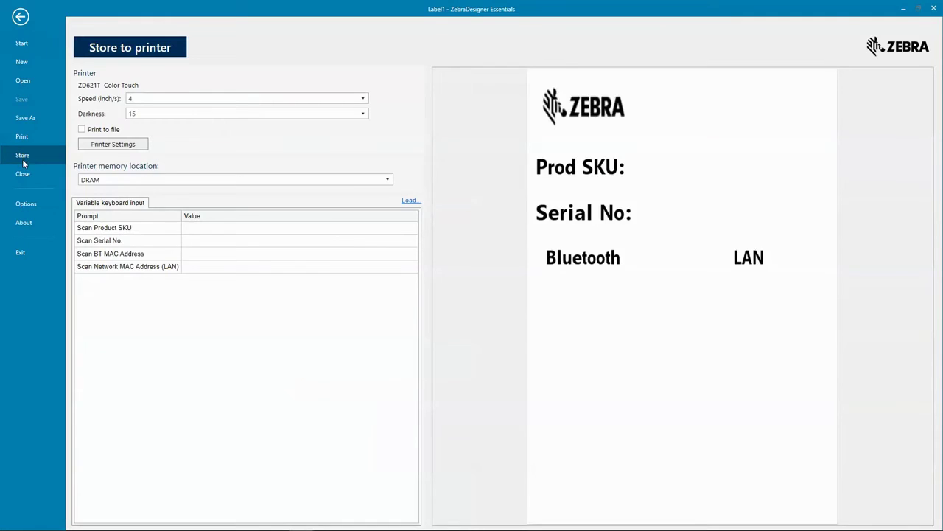
left_click(109, 147)
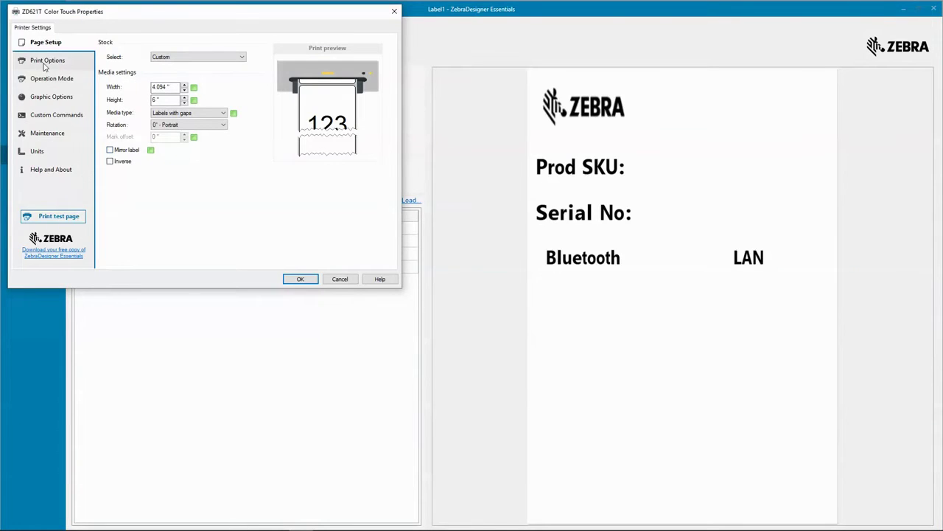
left_click(45, 65)
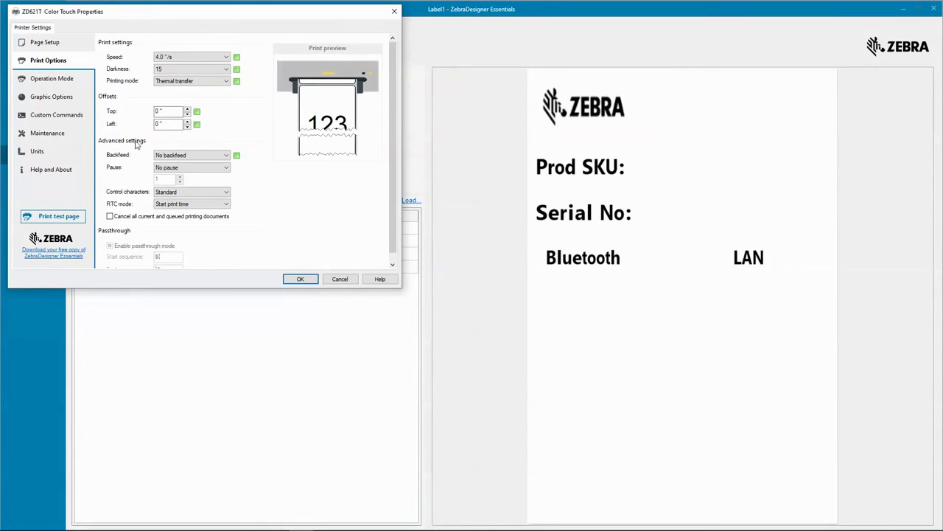
left_click(237, 157)
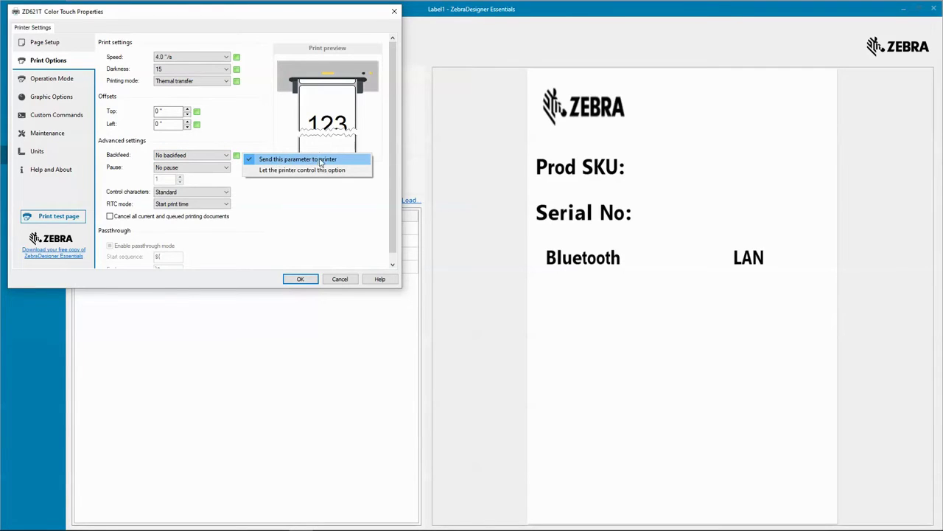
left_click(279, 170)
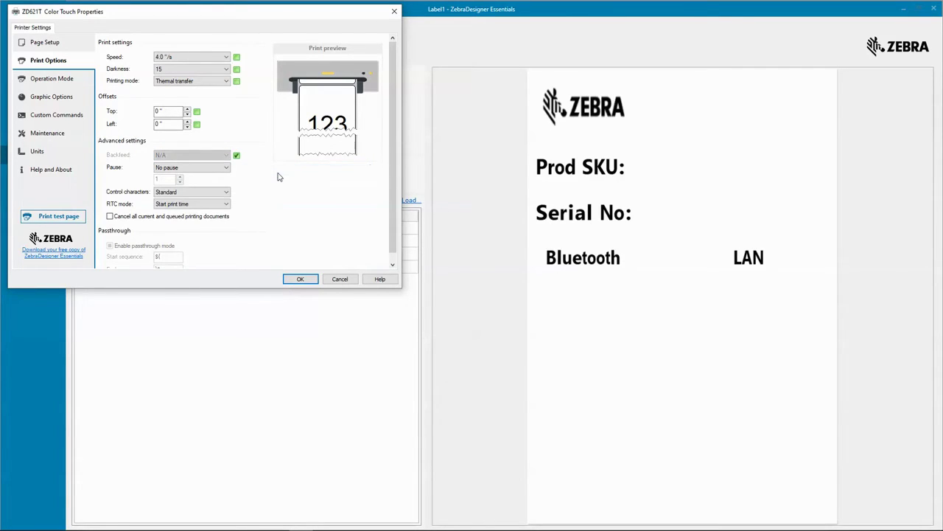
left_click(51, 97)
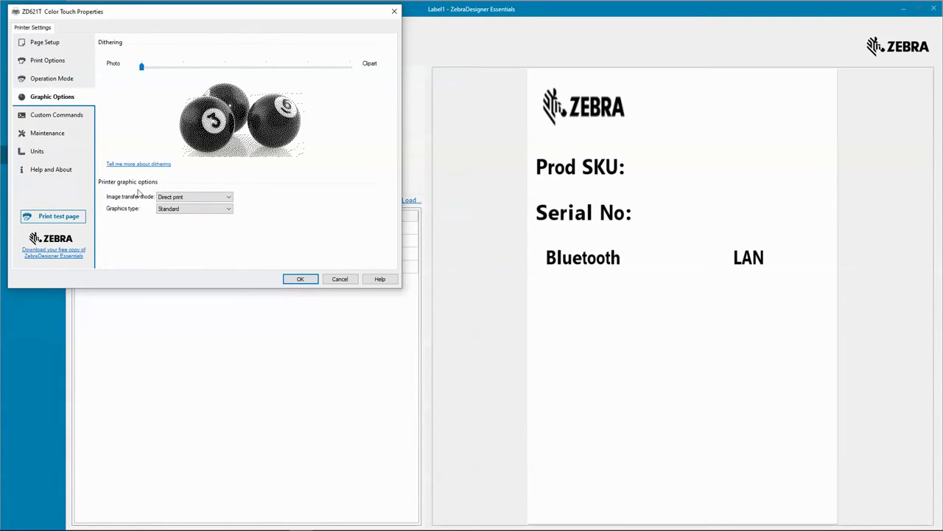
left_click(228, 199)
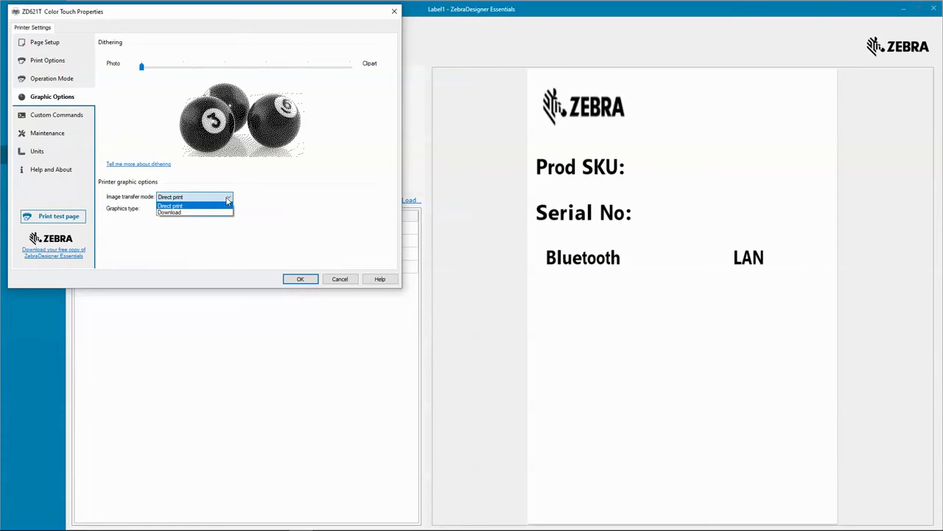
left_click(182, 213)
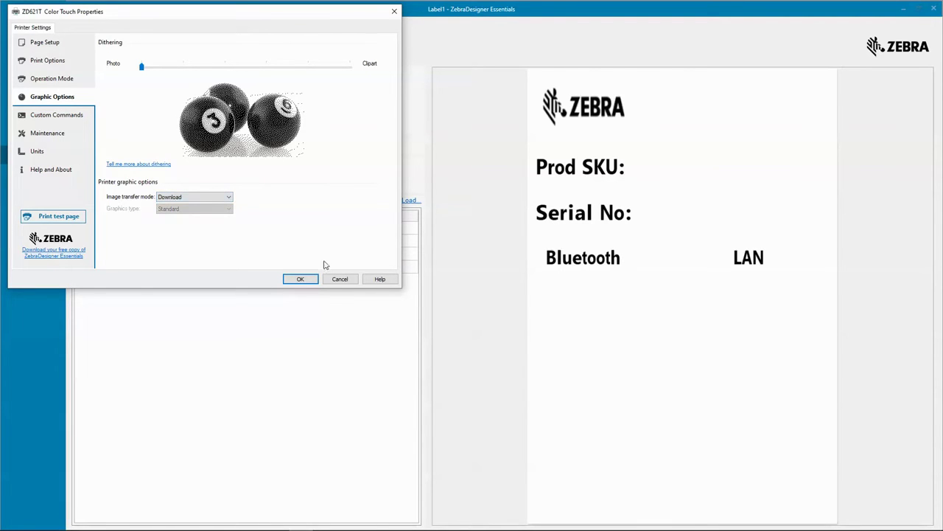
left_click(308, 283)
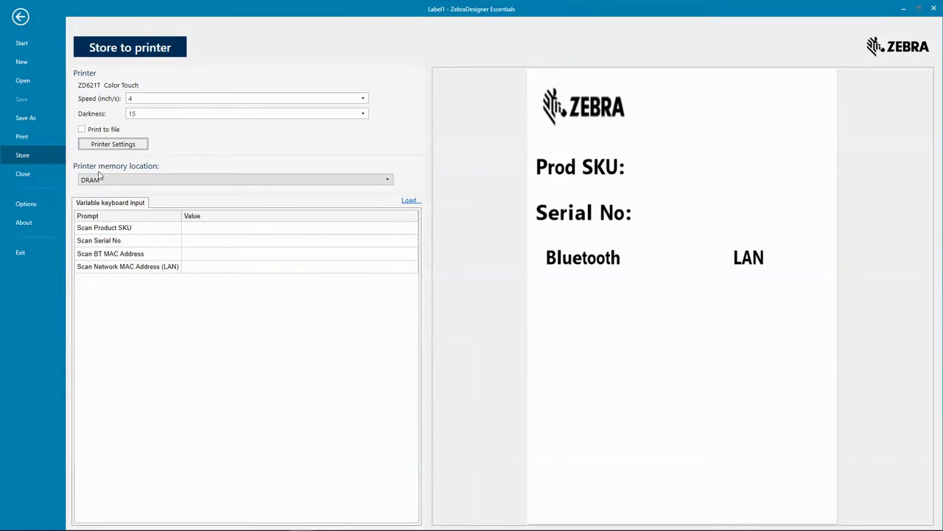
Set the printer memory location to Internal Flash and store Label1 to the printer.
left_click(132, 180)
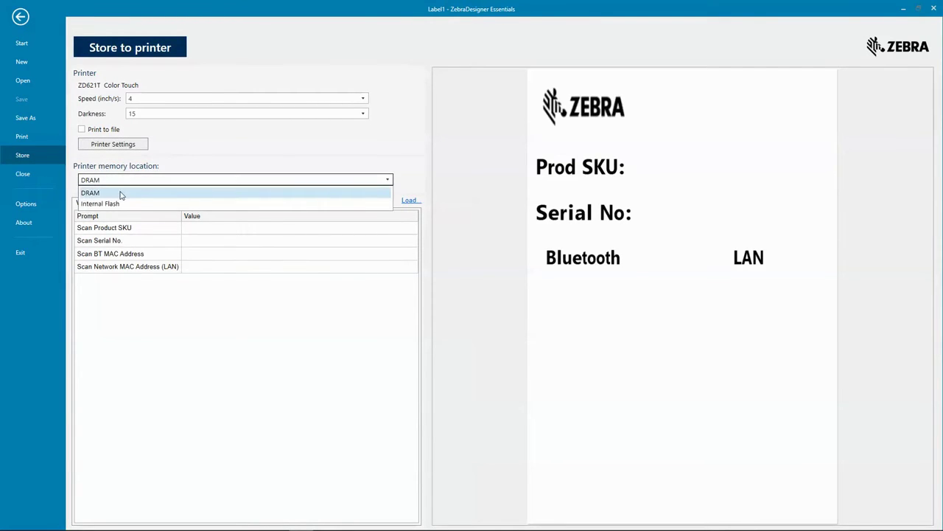
left_click(120, 205)
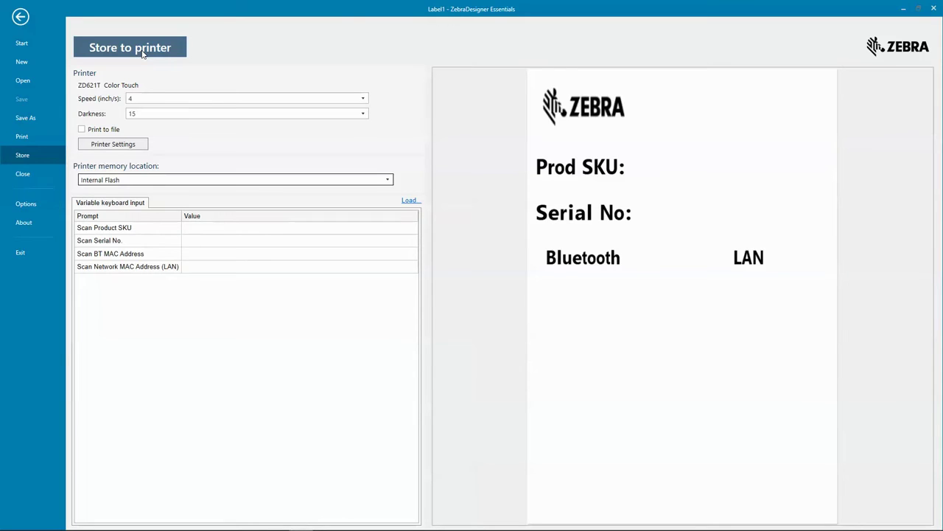
left_click(143, 54)
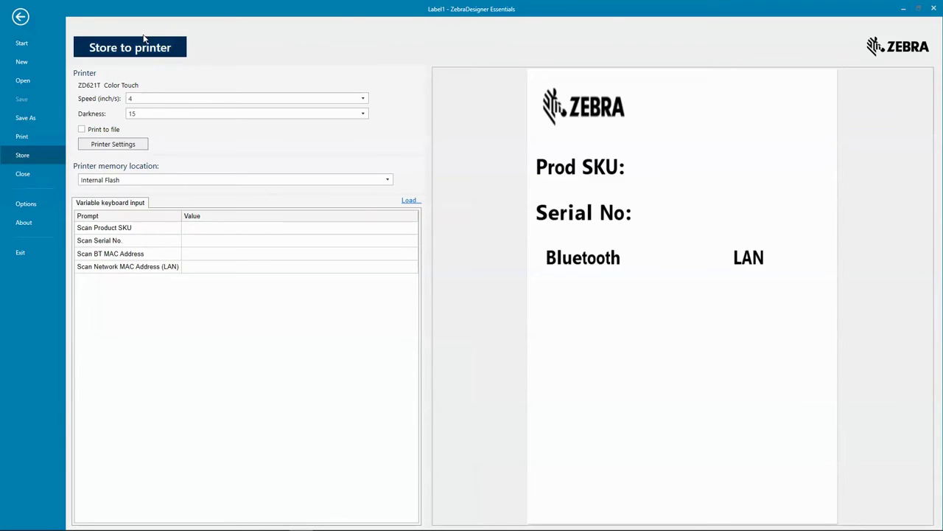